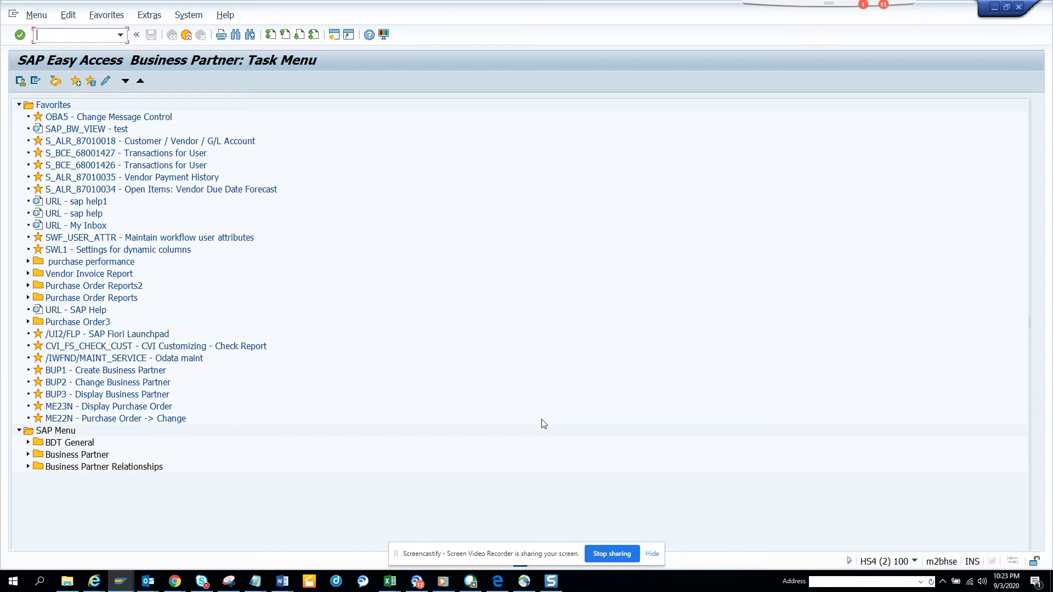
pyautogui.write('/nme22n')
pyautogui.press('Return')
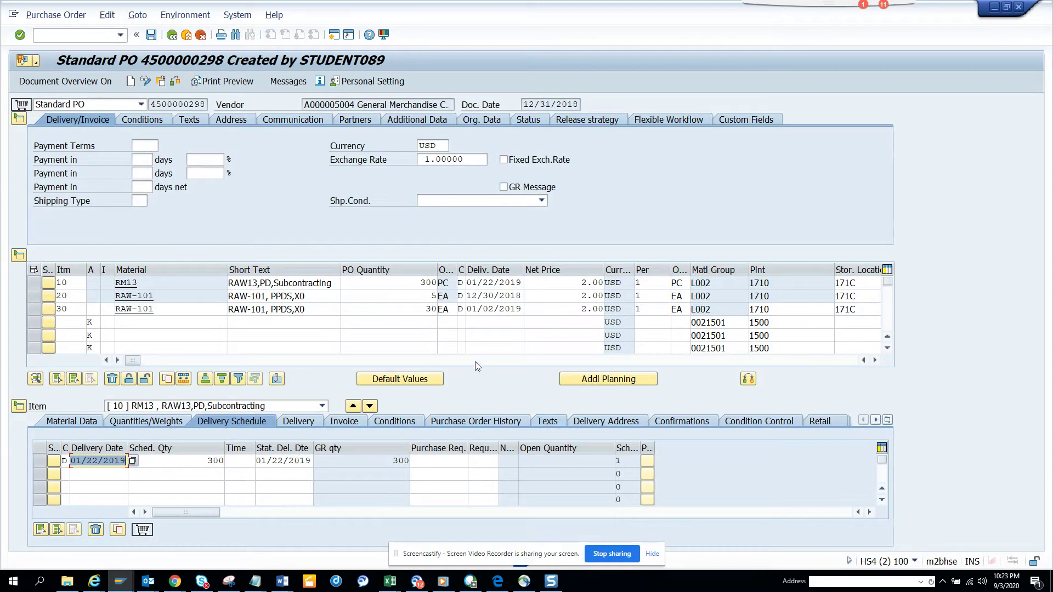
pyautogui.click(164, 81)
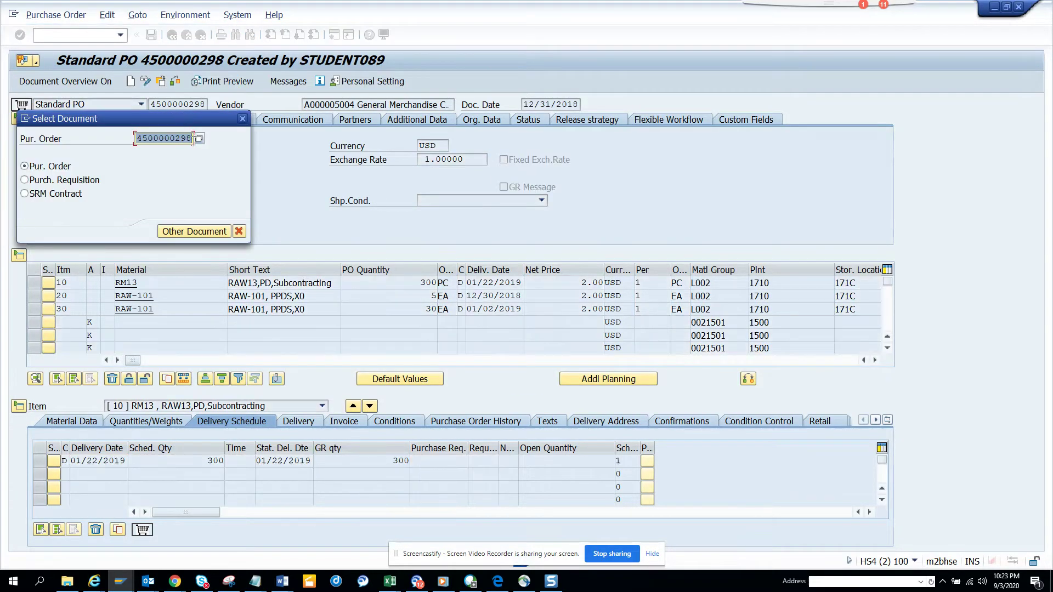
pyautogui.press('End')
pyautogui.press('BackSpace')
pyautogui.write('7')
pyautogui.press('Return')
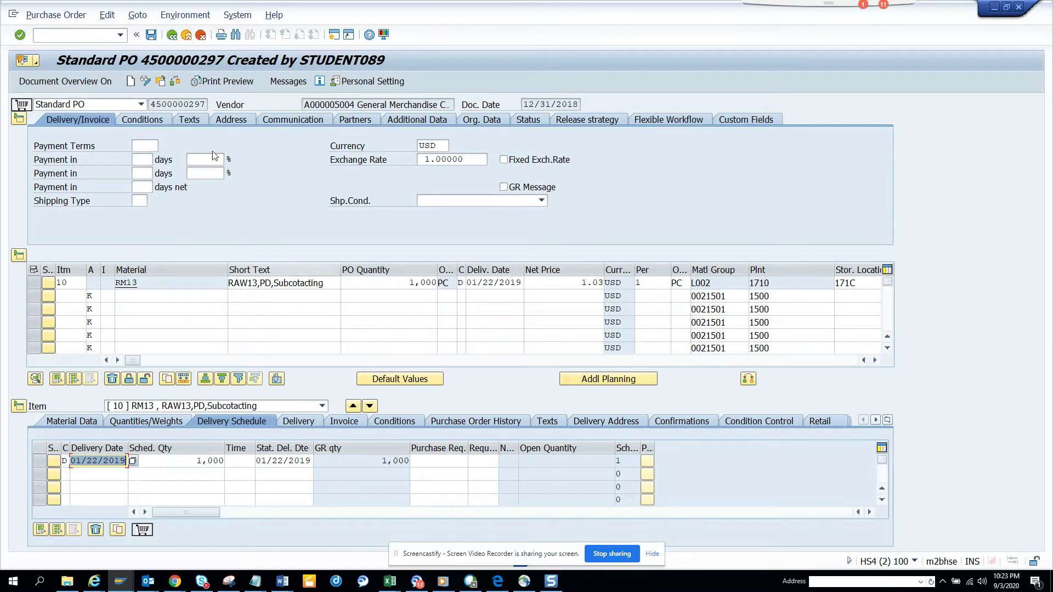
# - Shorten item 10's short text to RAW13,PD,Subcotactin and run the order check
pyautogui.click(154, 146)
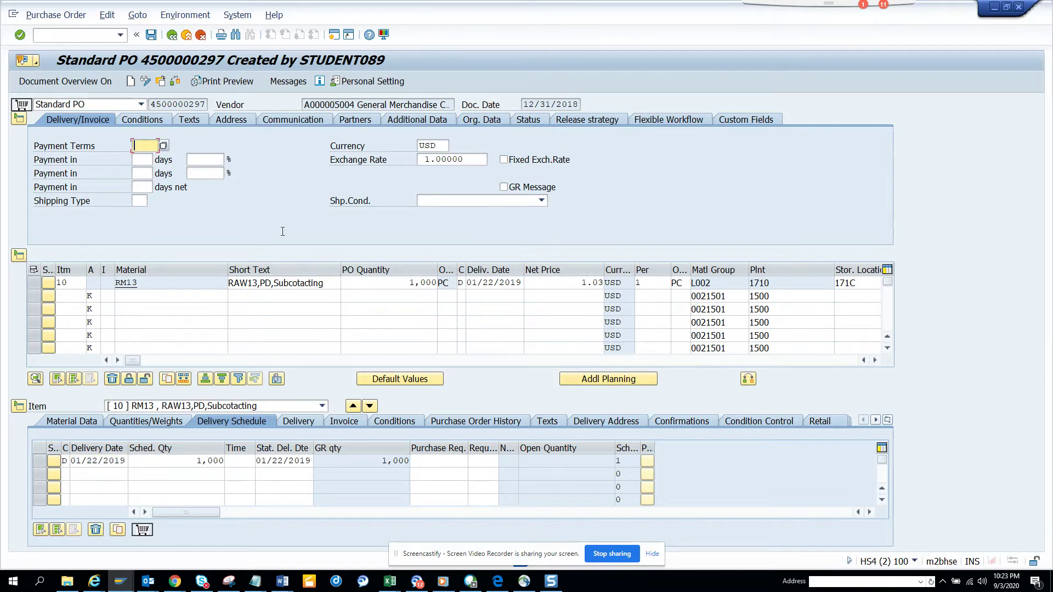
pyautogui.click(337, 289)
pyautogui.press('BackSpace')
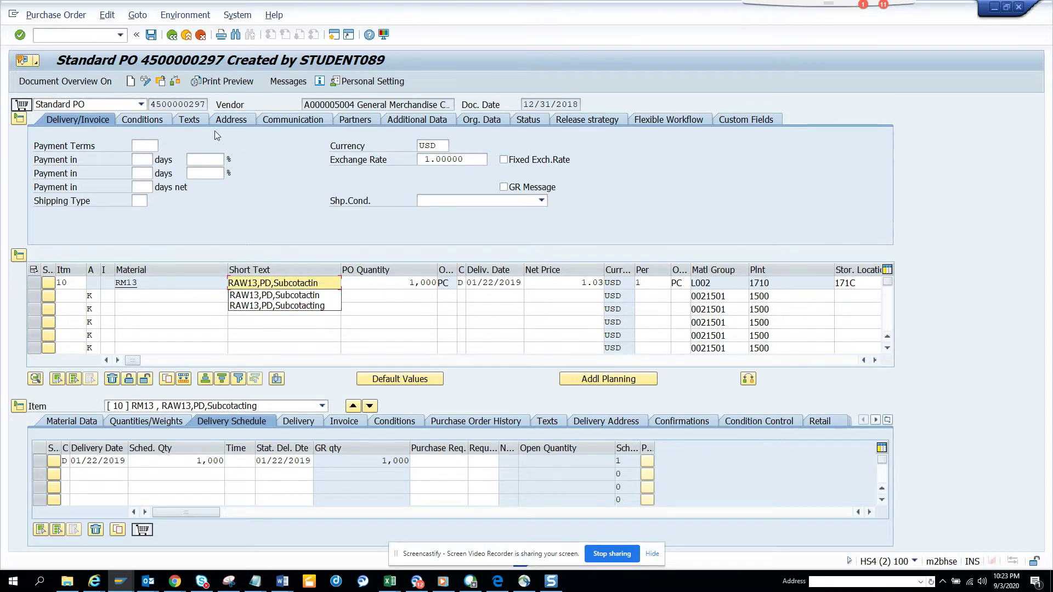
pyautogui.click(175, 81)
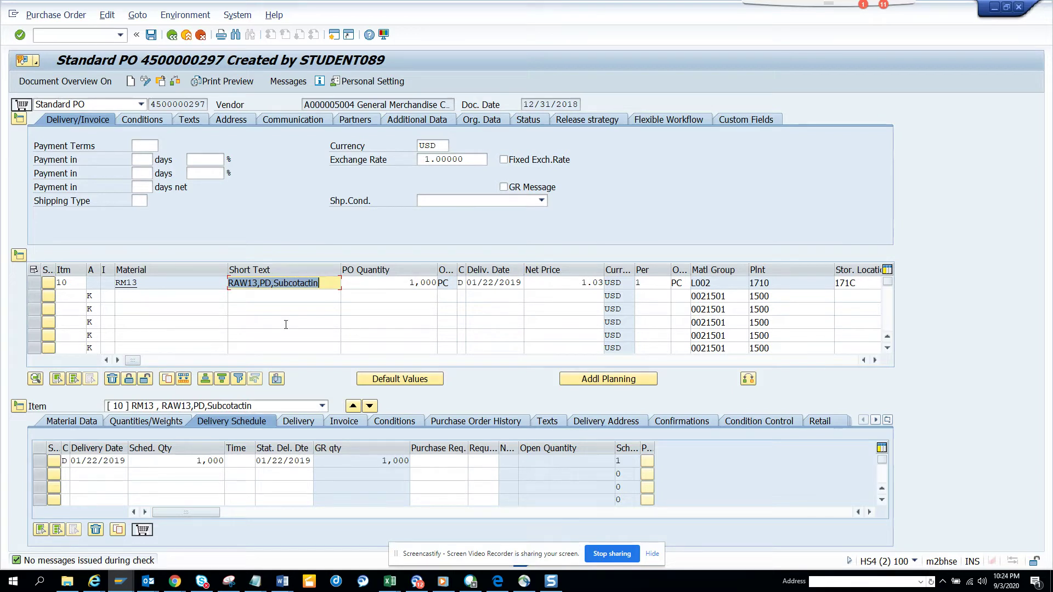
pyautogui.click(150, 145)
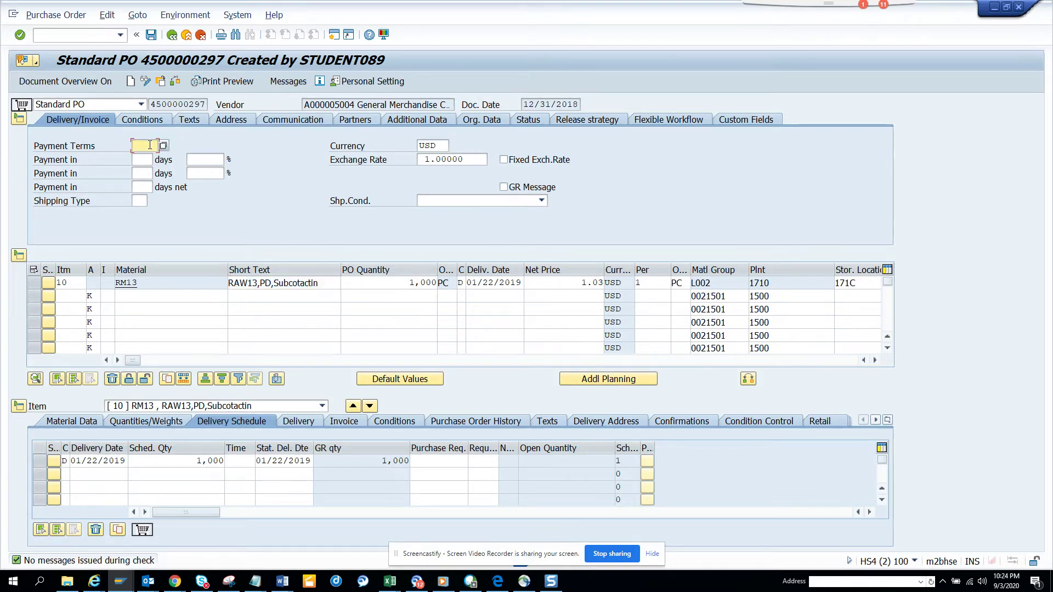
pyautogui.click(151, 35)
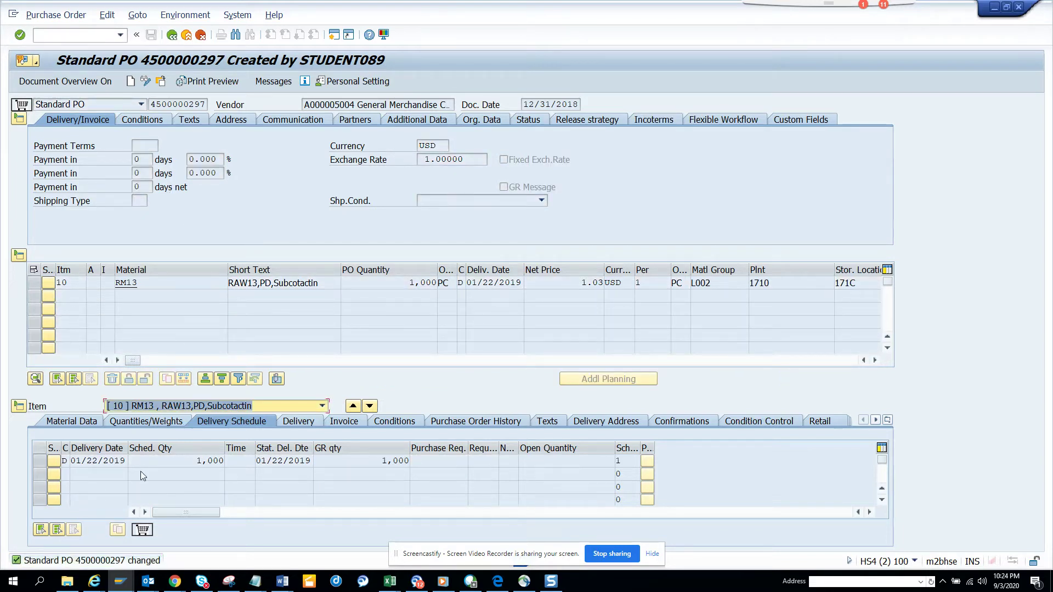
pyautogui.click(153, 144)
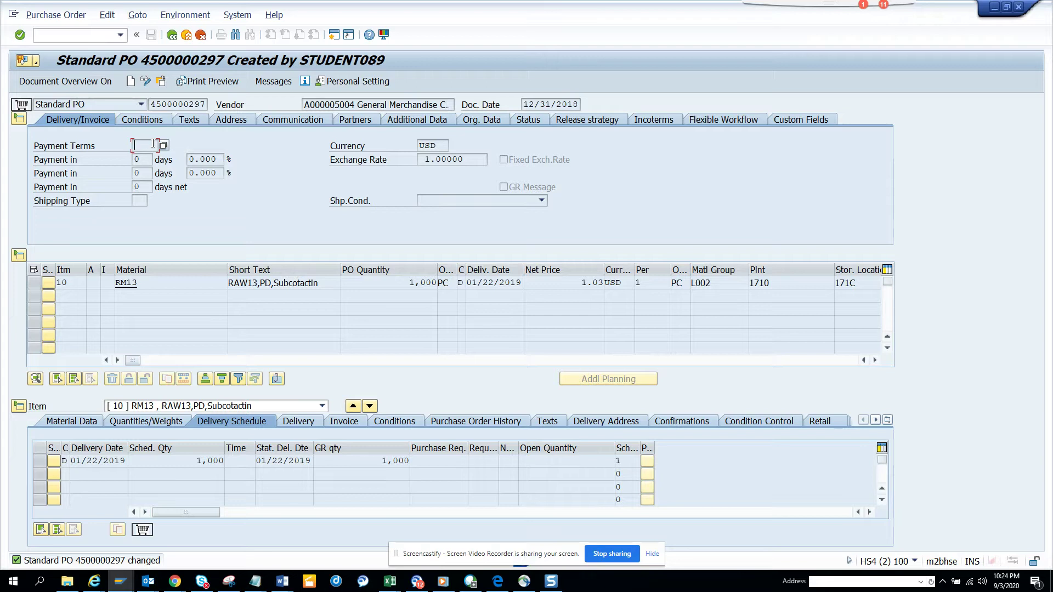
pyautogui.click(334, 35)
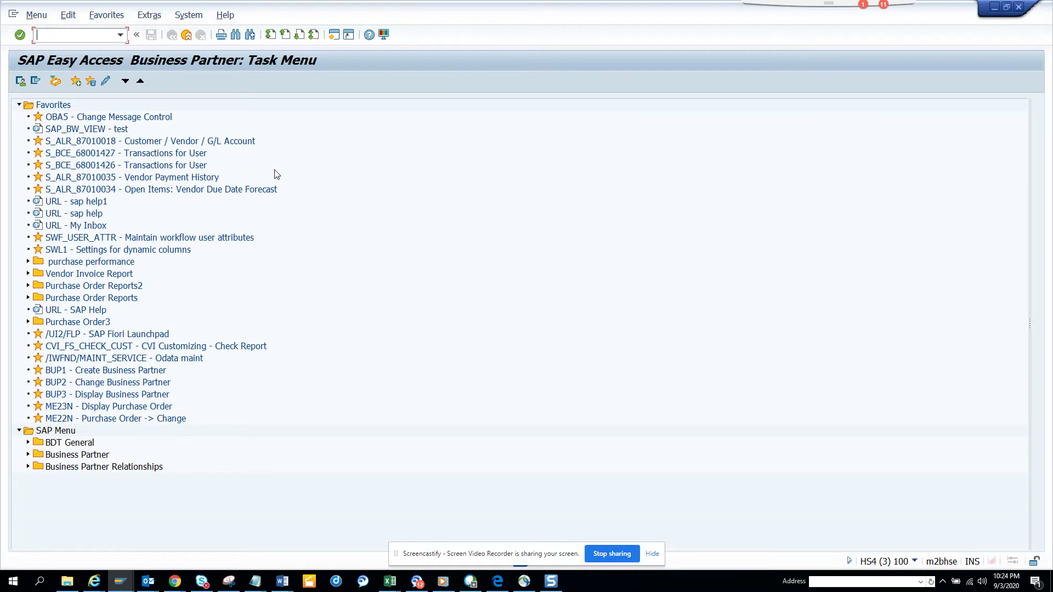
# - Launch the OLME purchasing customizing guide showing the Purchase Order activities
pyautogui.write('olme')
pyautogui.press('Return')
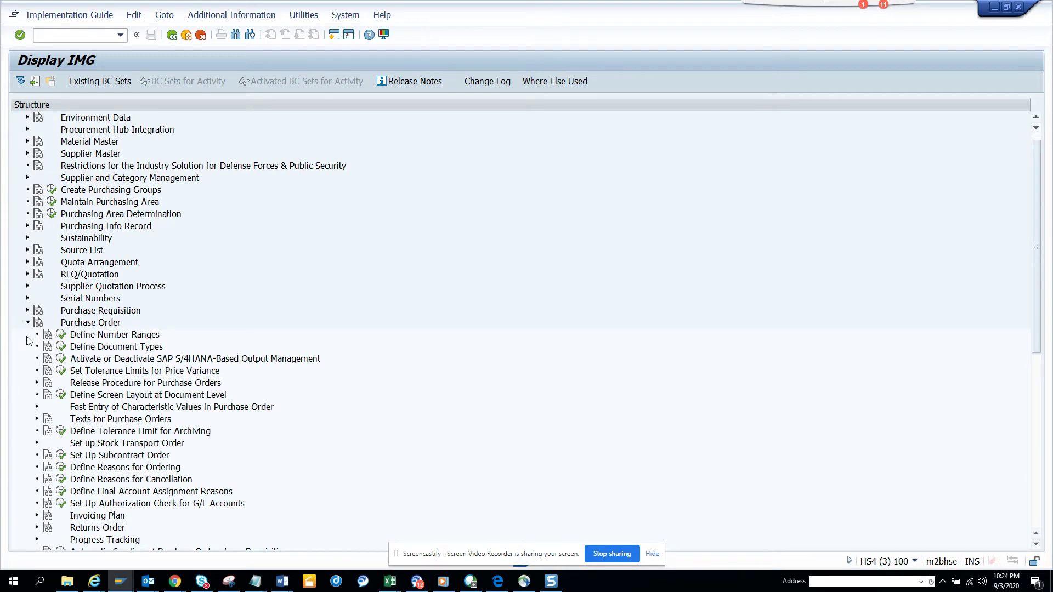
# - Run Define Screen Layout at Document Level and show field selection groups for key NBF
pyautogui.click(61, 394)
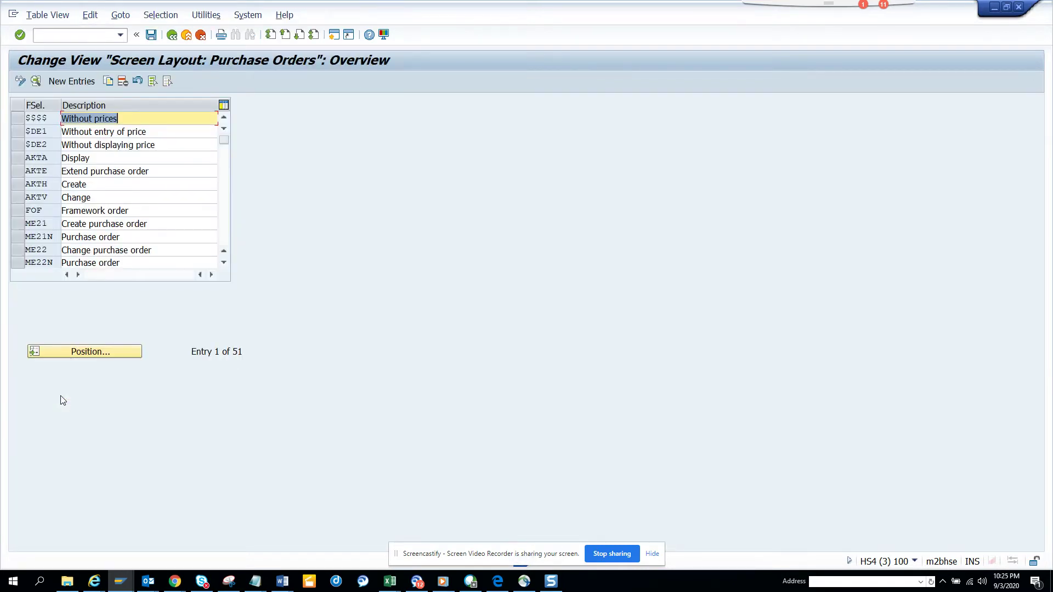
pyautogui.click(53, 262)
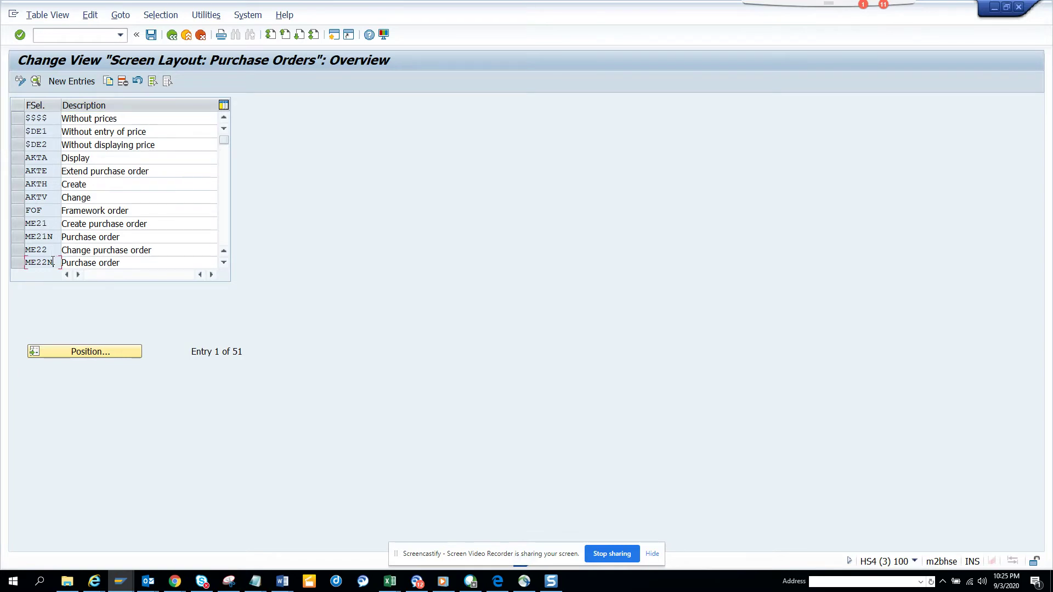
pyautogui.scroll(-3, 52, 262)
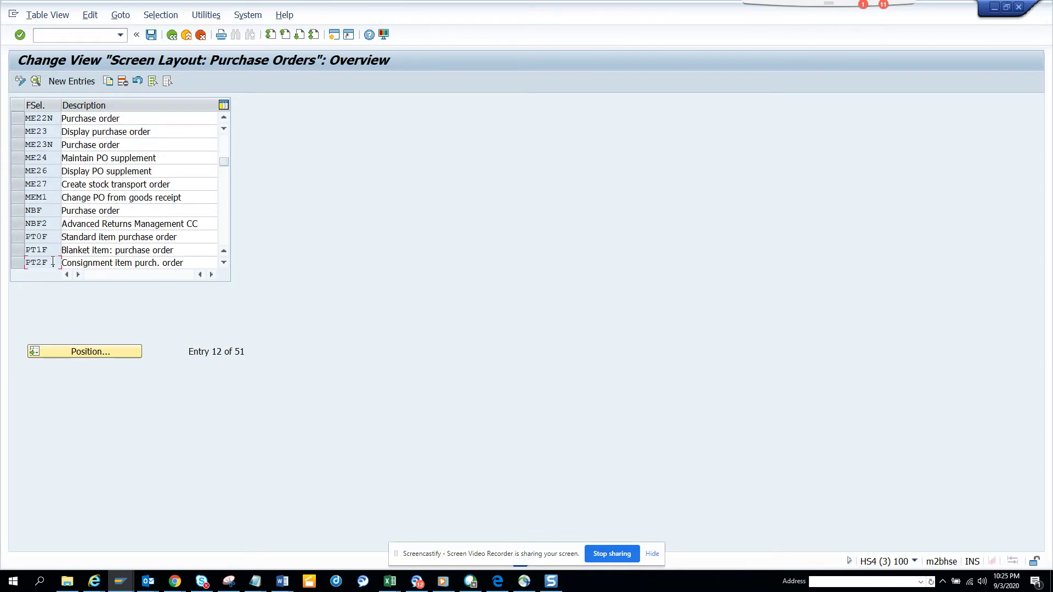
pyautogui.click(23, 214)
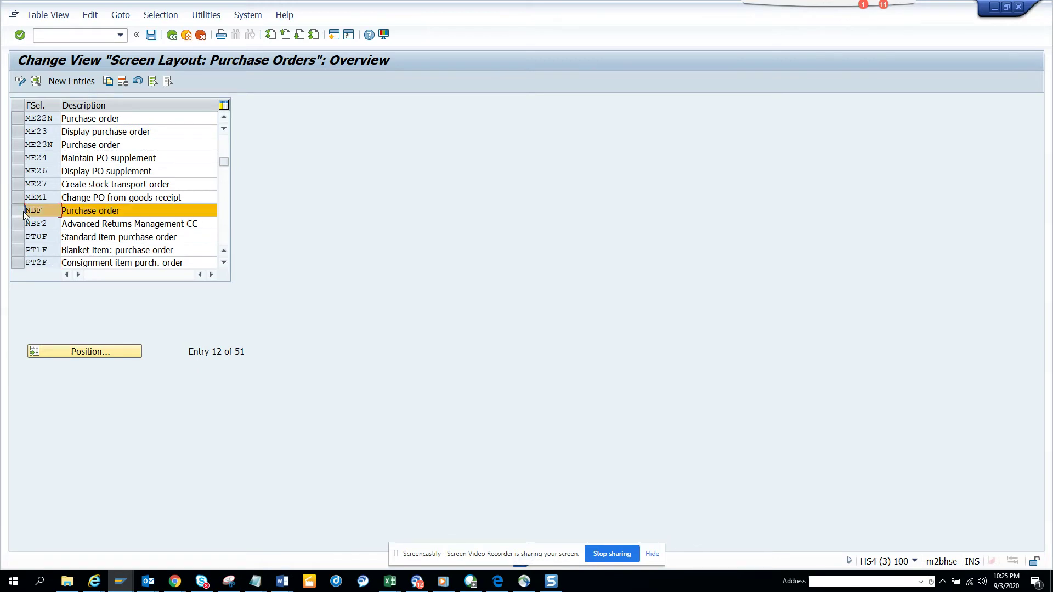
pyautogui.click(38, 84)
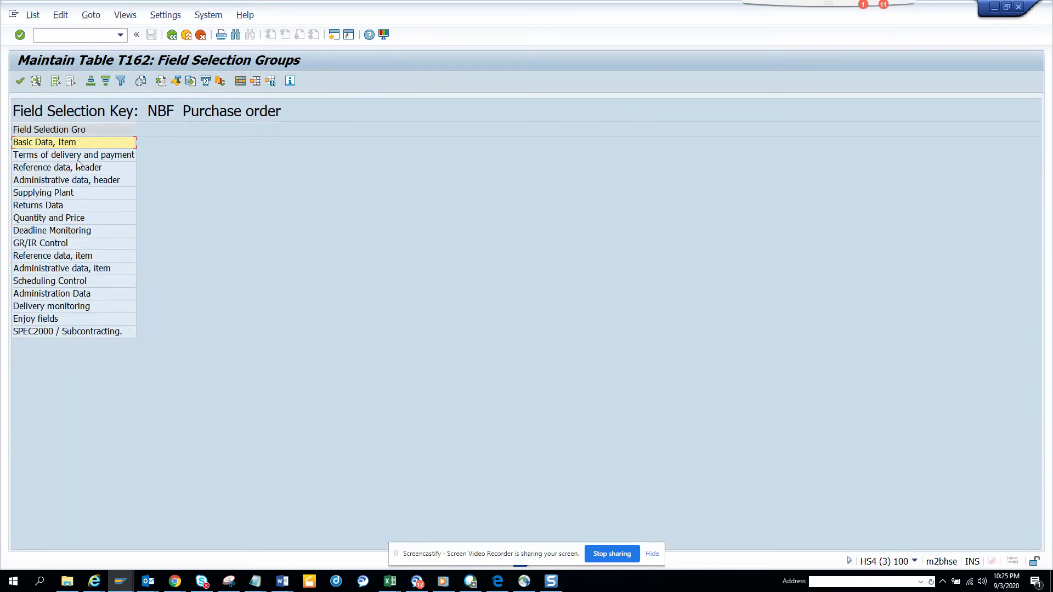
# - In NBF's Terms of delivery and payment group, make Terms of payment required instead of optional
pyautogui.click(78, 156)
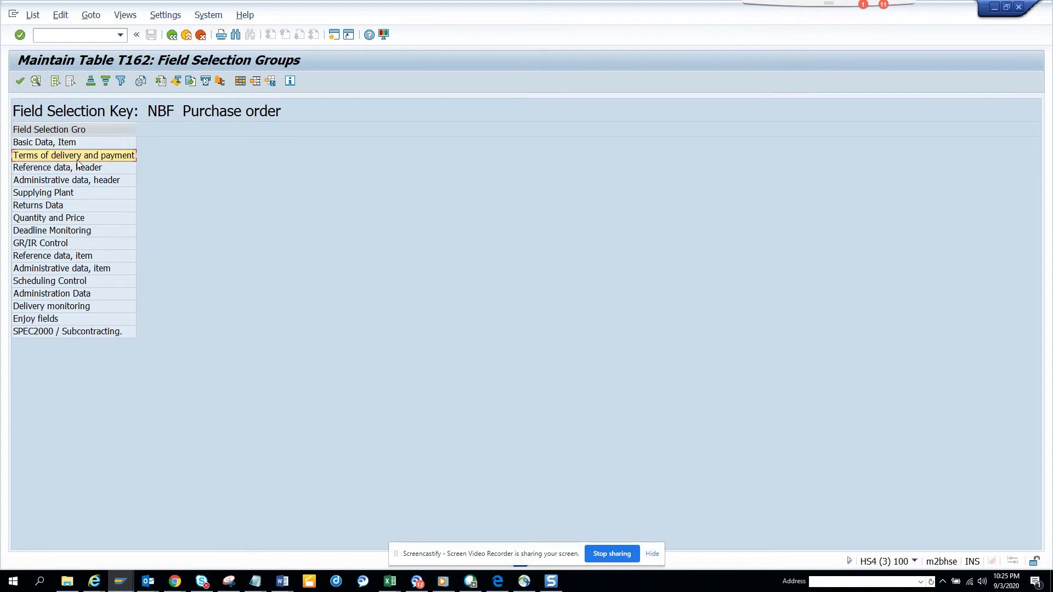
pyautogui.doubleClick(77, 155)
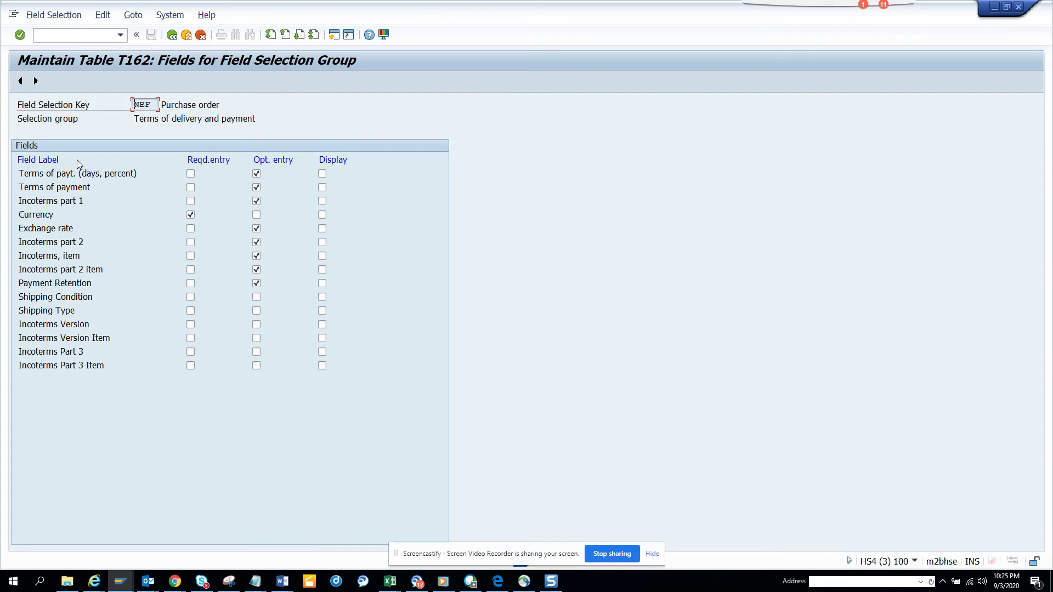
pyautogui.hotkey('alt', 'Tab')
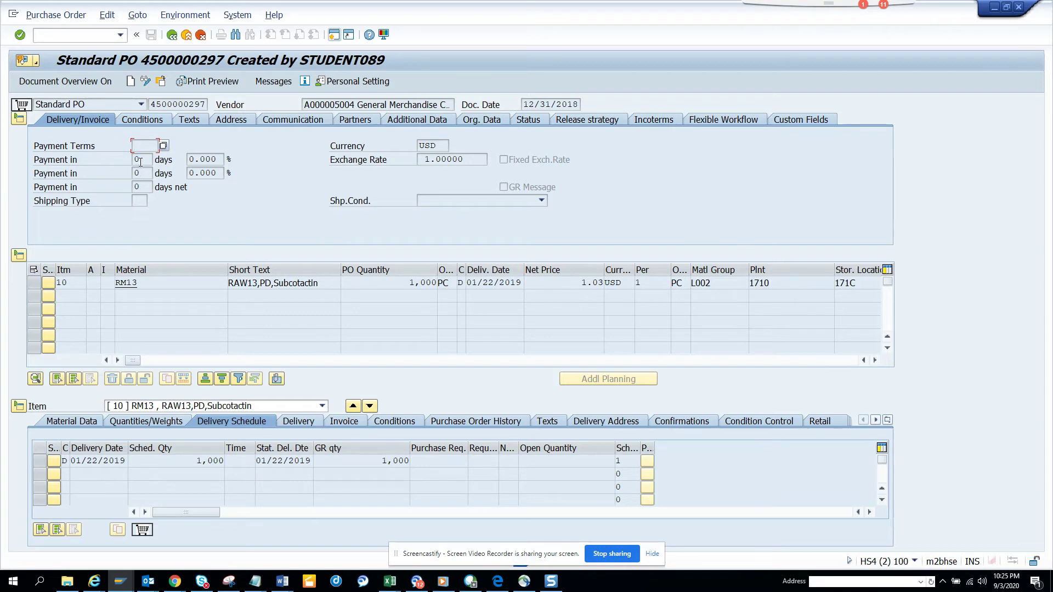
pyautogui.hotkey('alt', 'Tab')
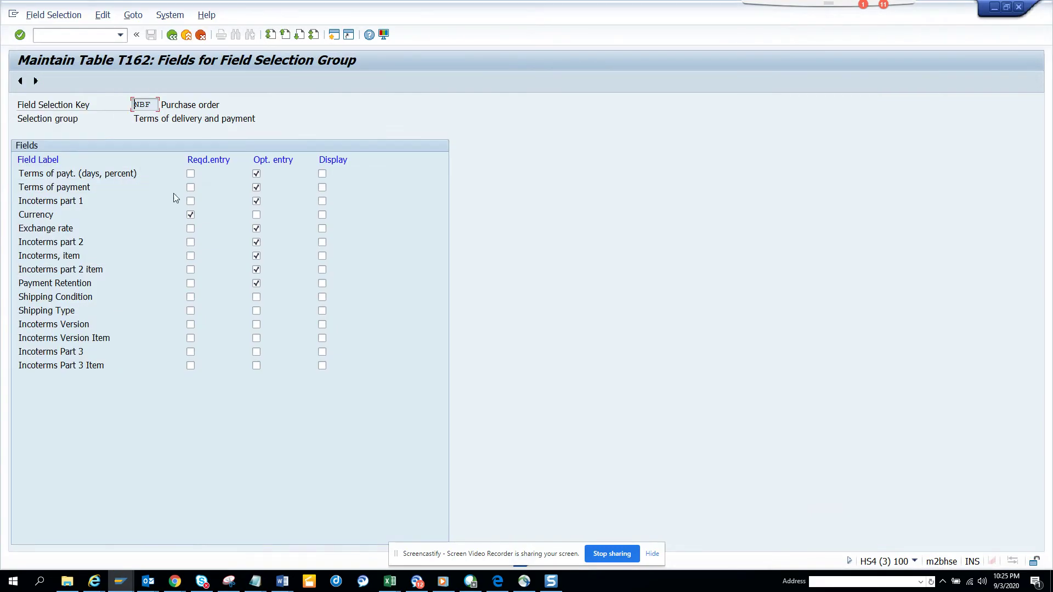
pyautogui.click(190, 187)
pyautogui.click(257, 187)
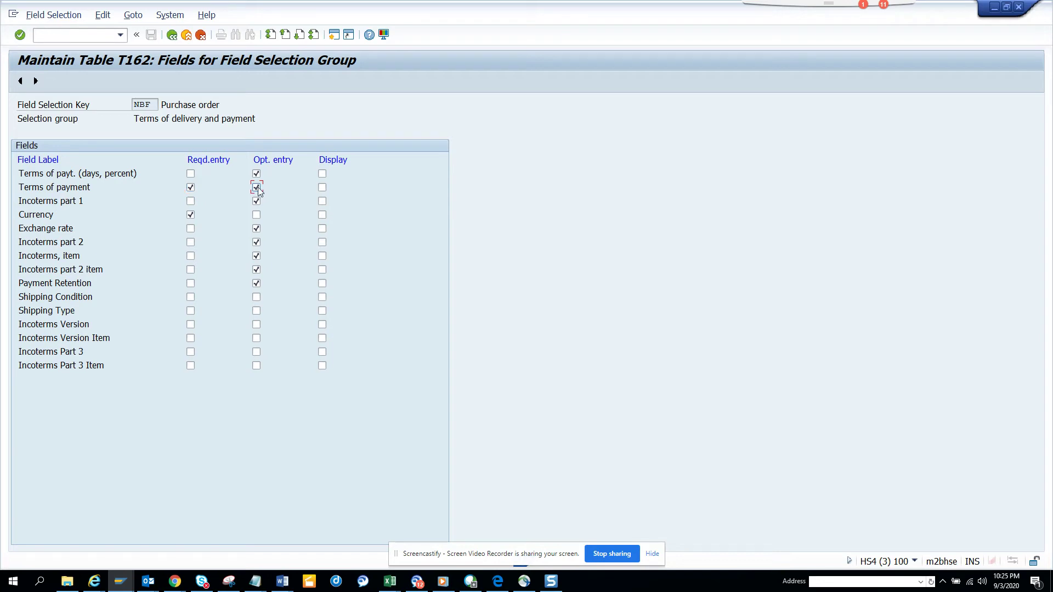
pyautogui.click(173, 42)
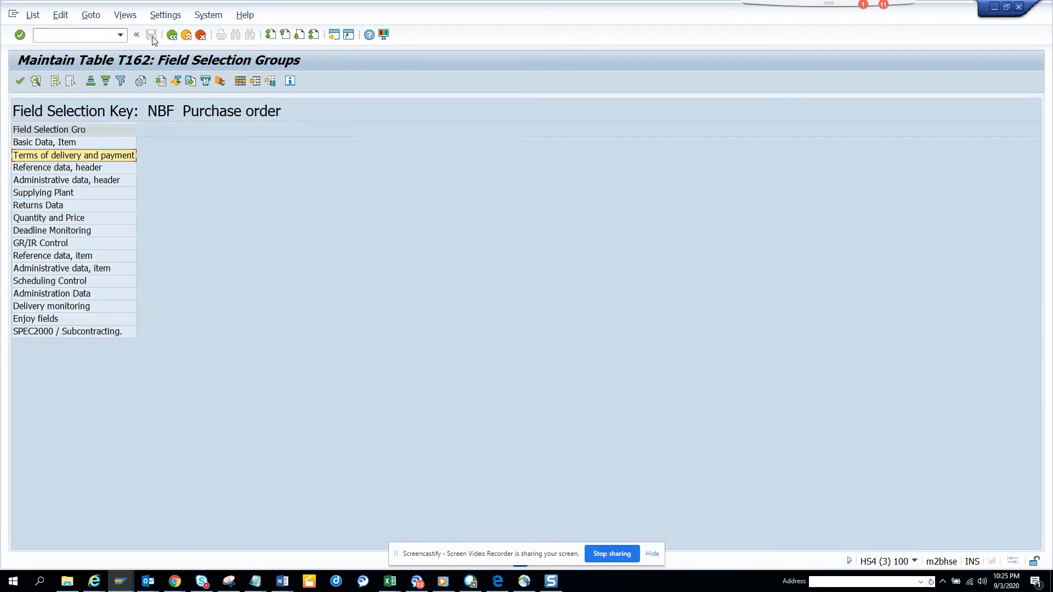
pyautogui.click(171, 36)
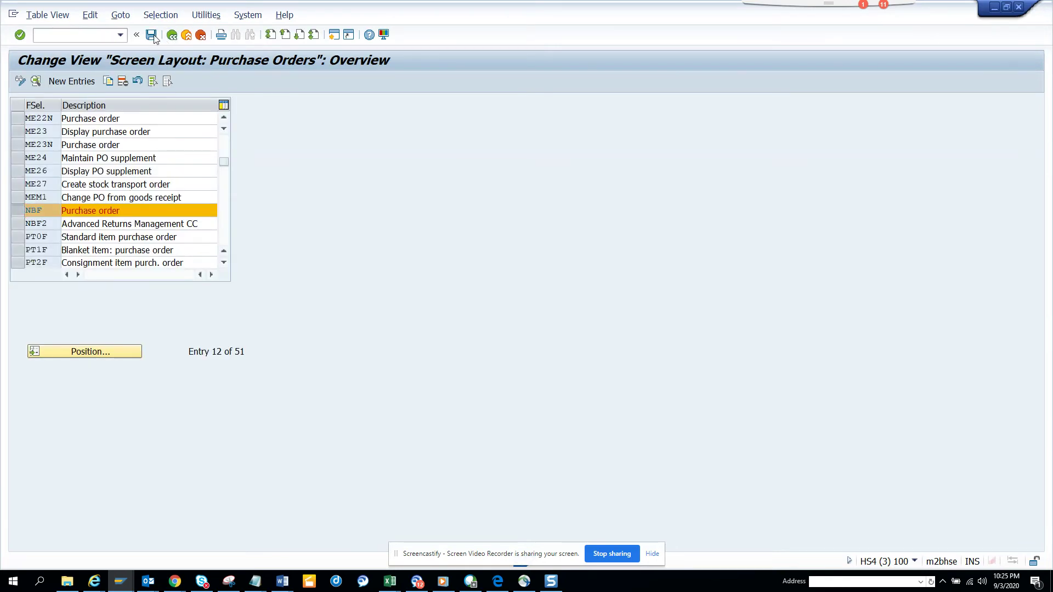
pyautogui.click(153, 37)
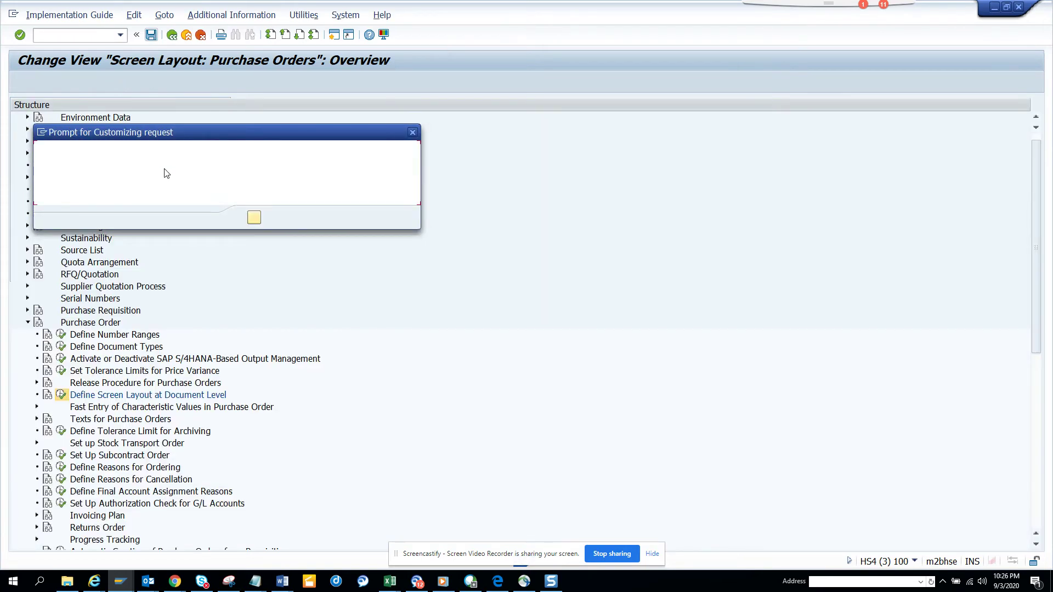
pyautogui.click(254, 218)
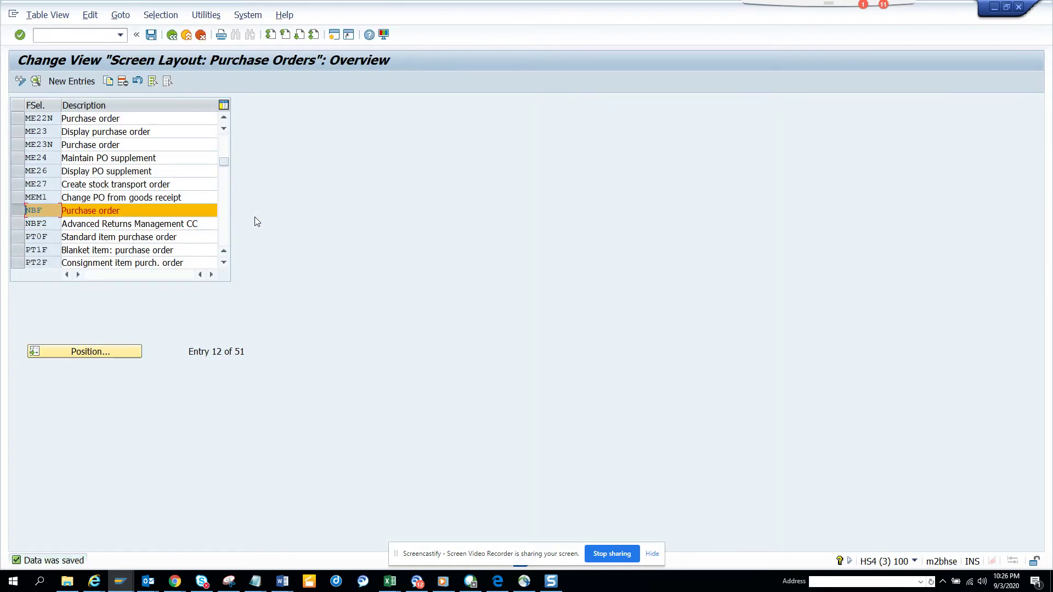
pyautogui.hotkey('alt', 'Tab')
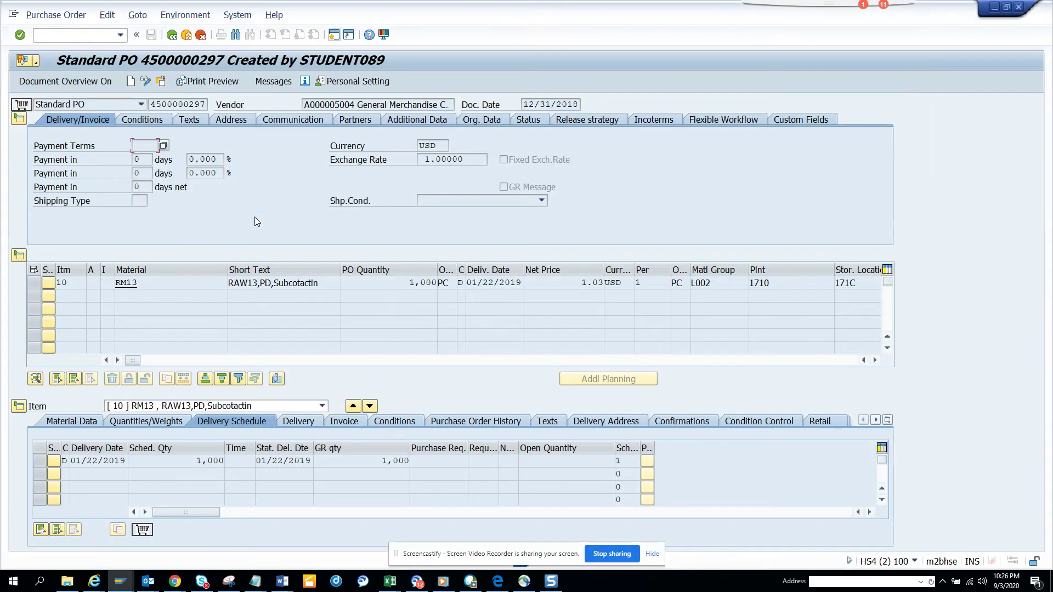
# - Append 'g' to item 10's short text (RAW13,PD,Subcotacting), save, and leave the order
pyautogui.click(145, 82)
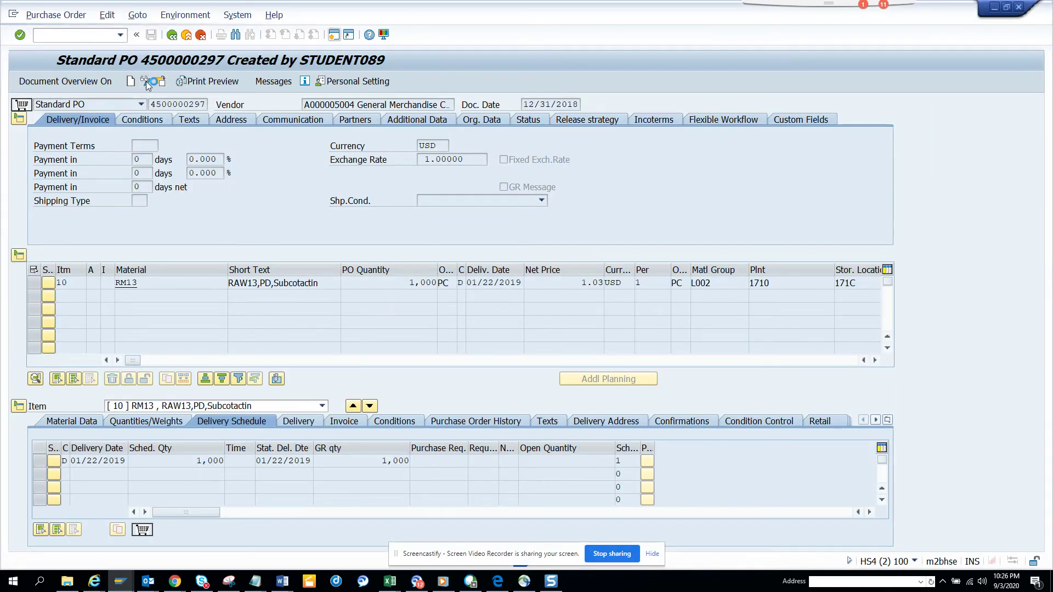
pyautogui.click(323, 285)
pyautogui.write('g')
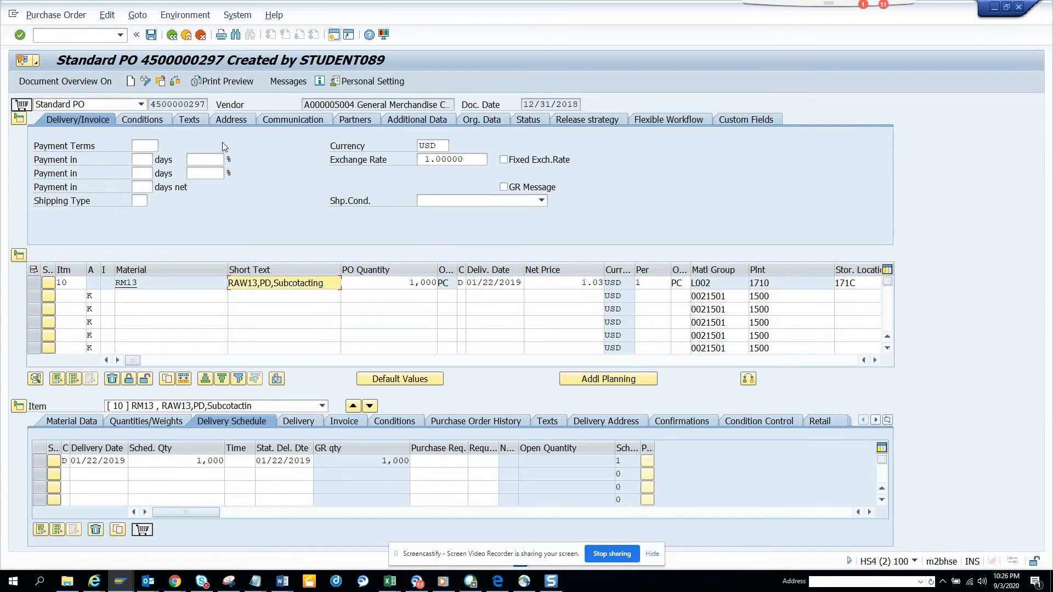
pyautogui.click(153, 41)
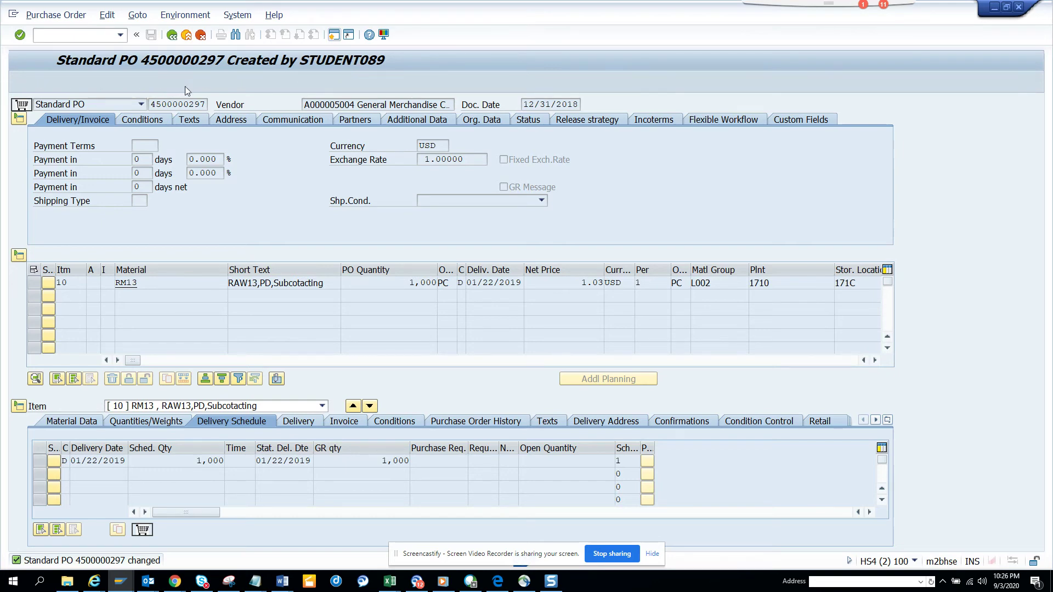
pyautogui.click(172, 35)
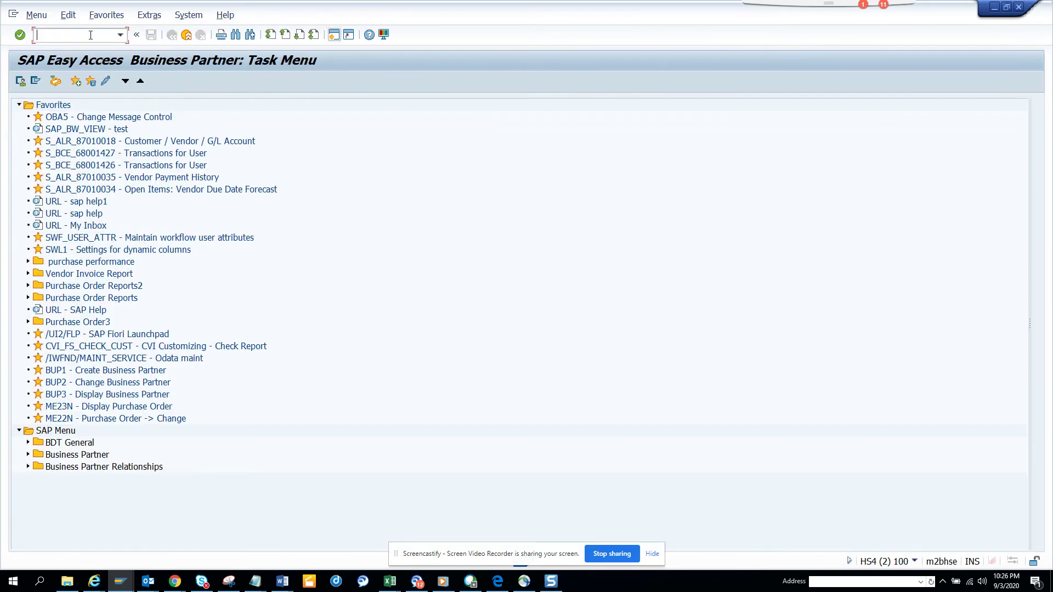
pyautogui.write('/nme22n')
pyautogui.press('Return')
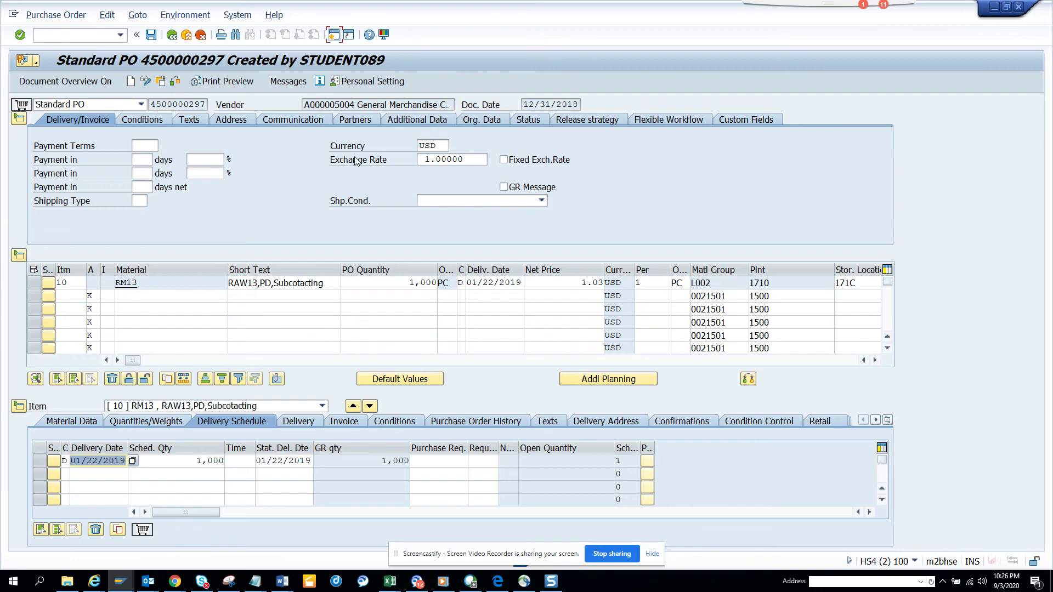
pyautogui.click(431, 145)
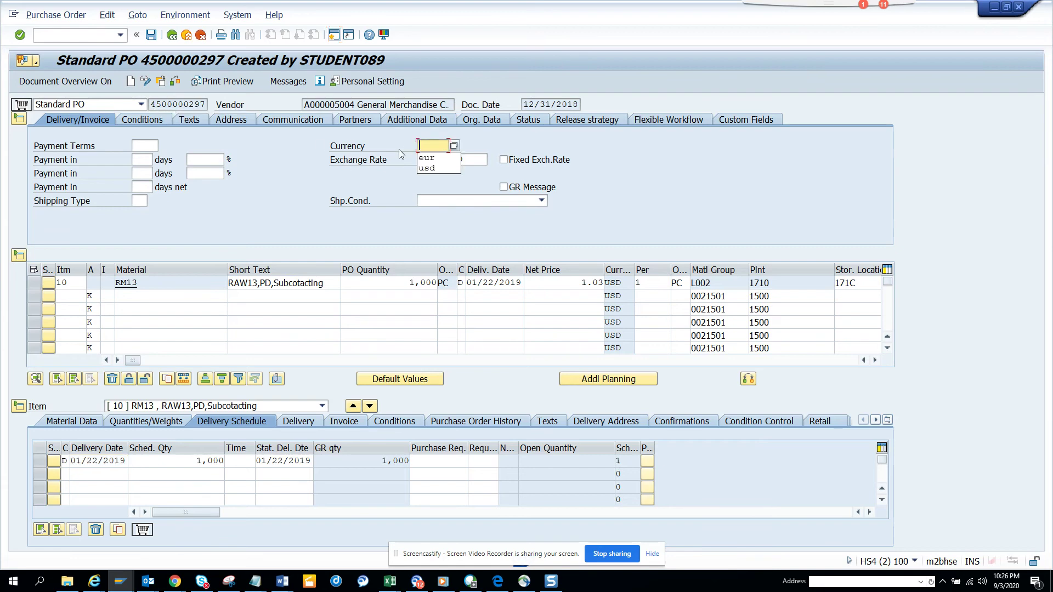
pyautogui.press('Delete')
pyautogui.press('Return')
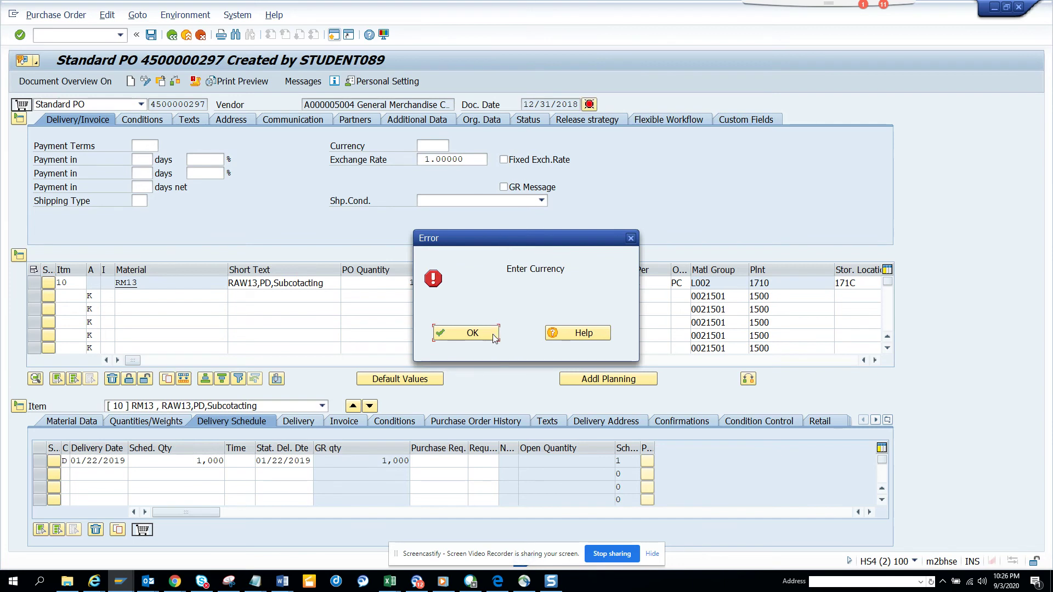
pyautogui.click(494, 334)
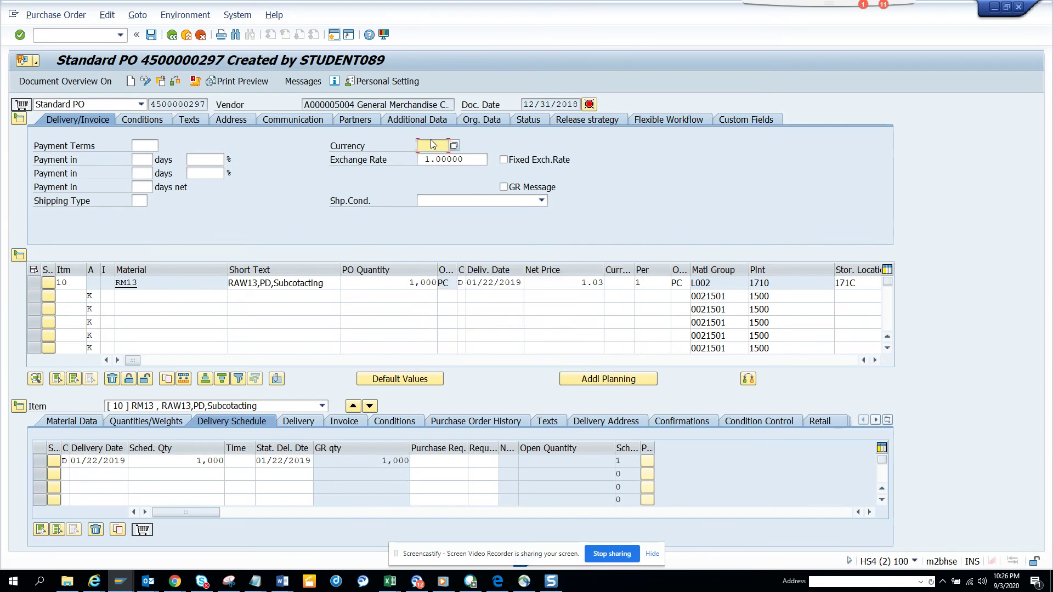
pyautogui.write('usd')
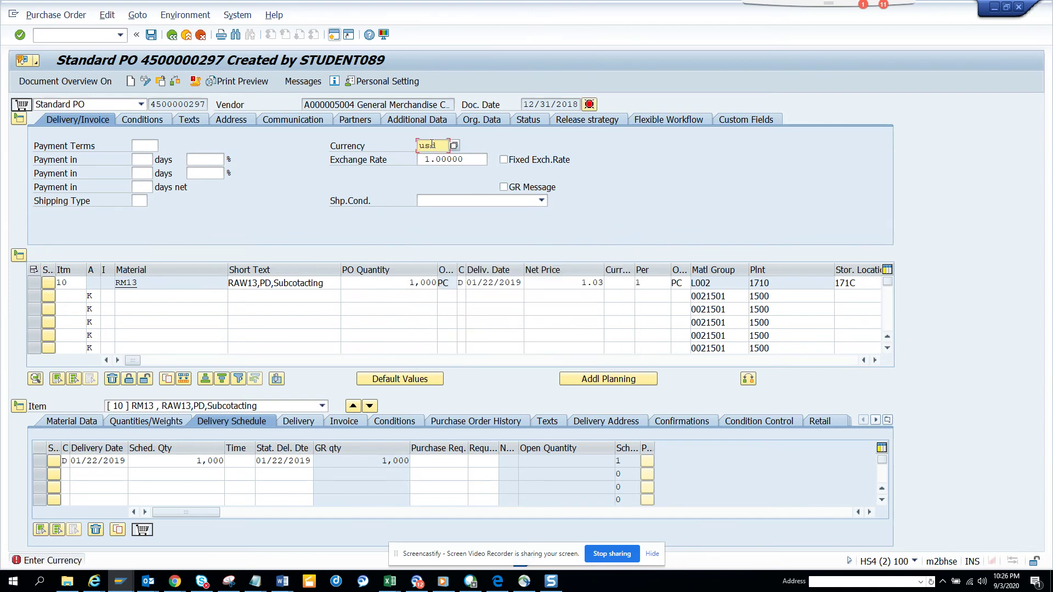
pyautogui.press('Return')
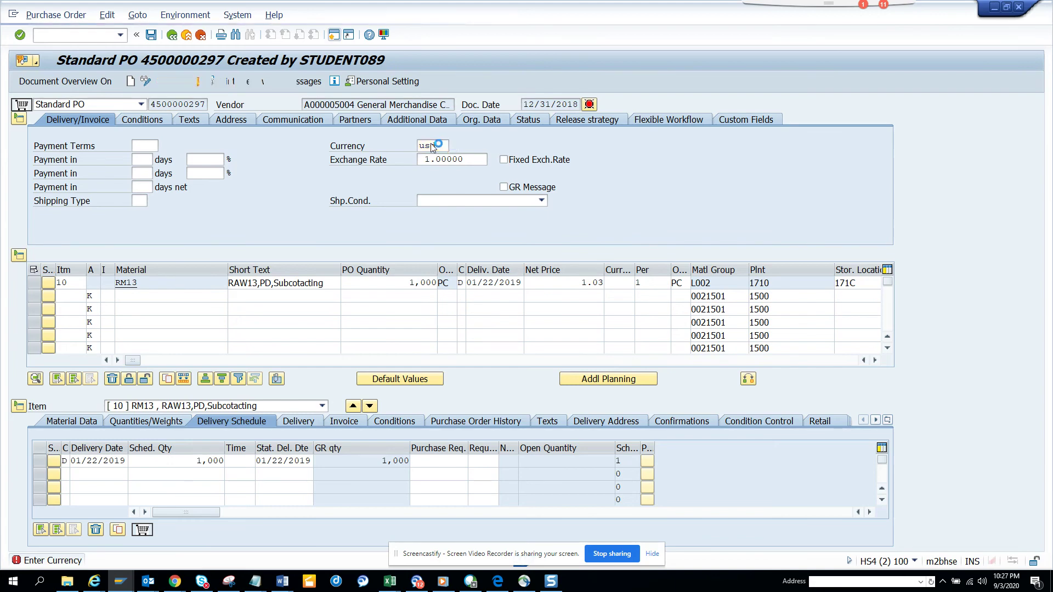